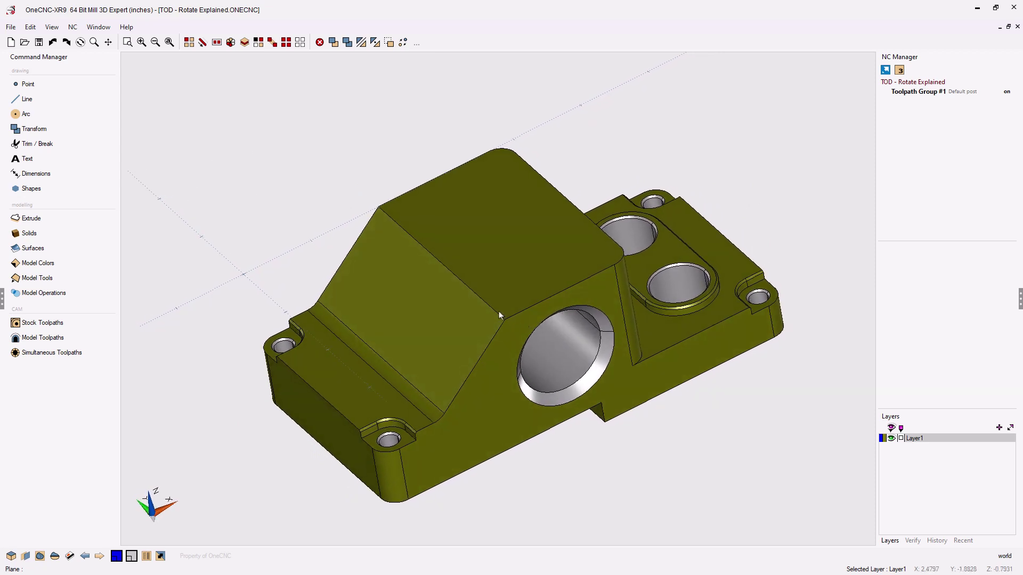
Select every entity of the bearing-block solid with Ctrl+A
scroll(499, 314, up, 1)
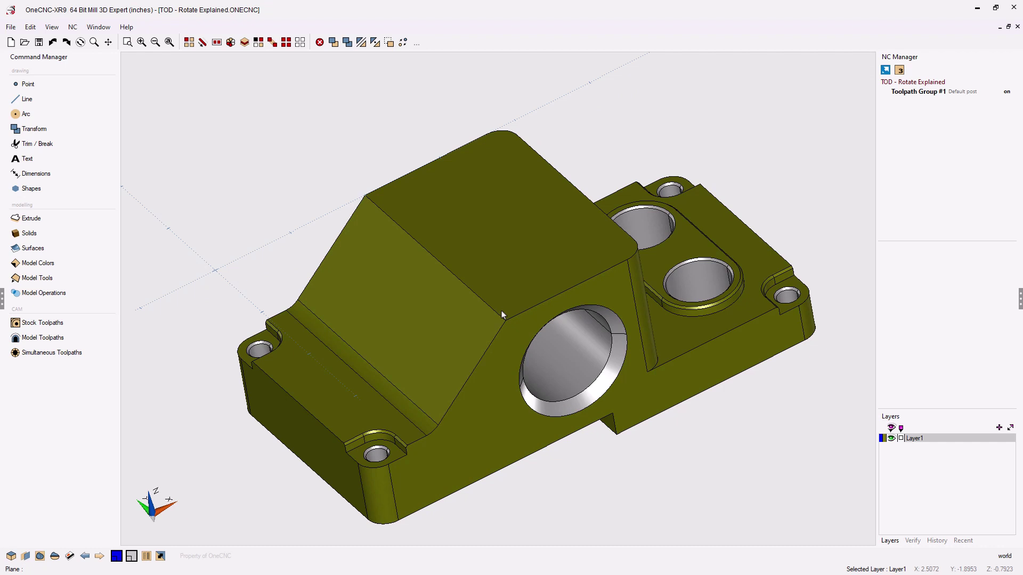
key(ctrl+a)
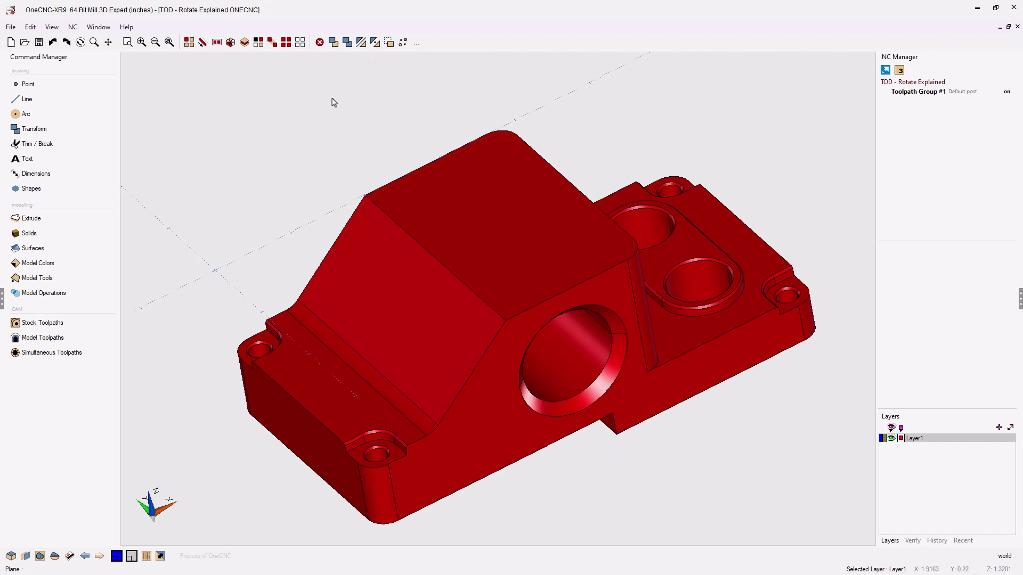
Start the Rotate command from the Transform commands for the selected part
click(47, 128)
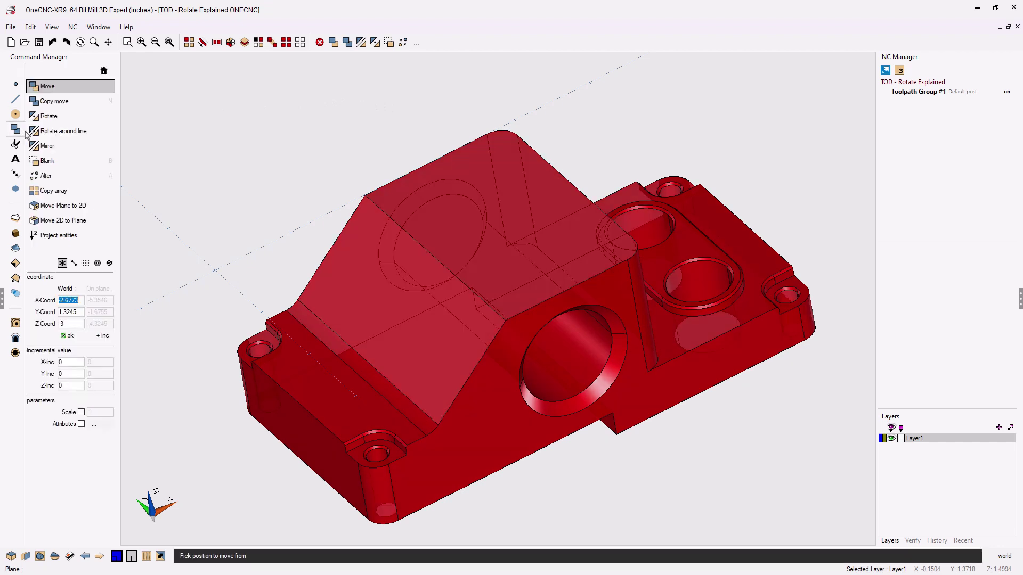
click(59, 120)
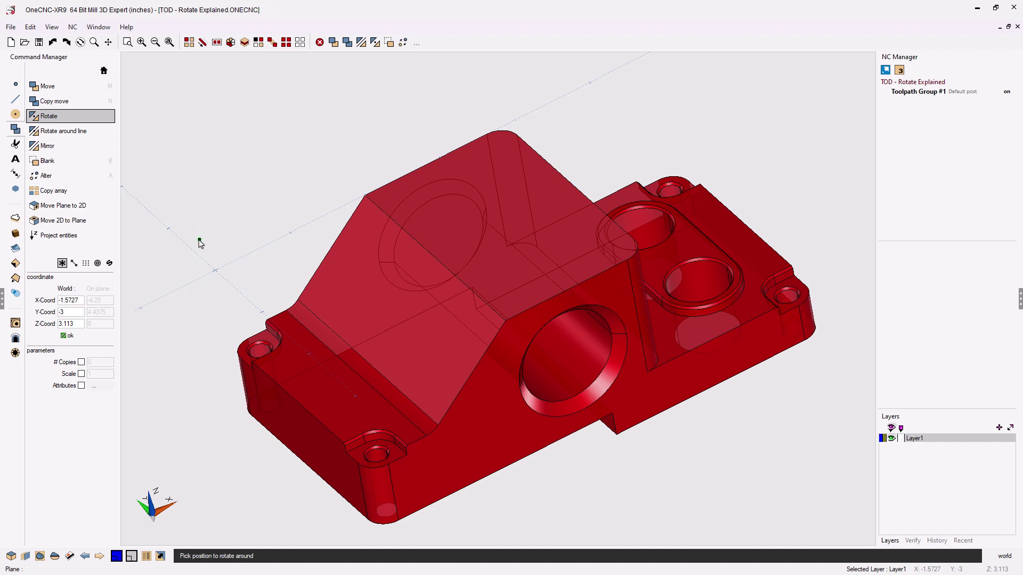
Pick the world origin 0, 0, 0 as the rotation centre
click(215, 271)
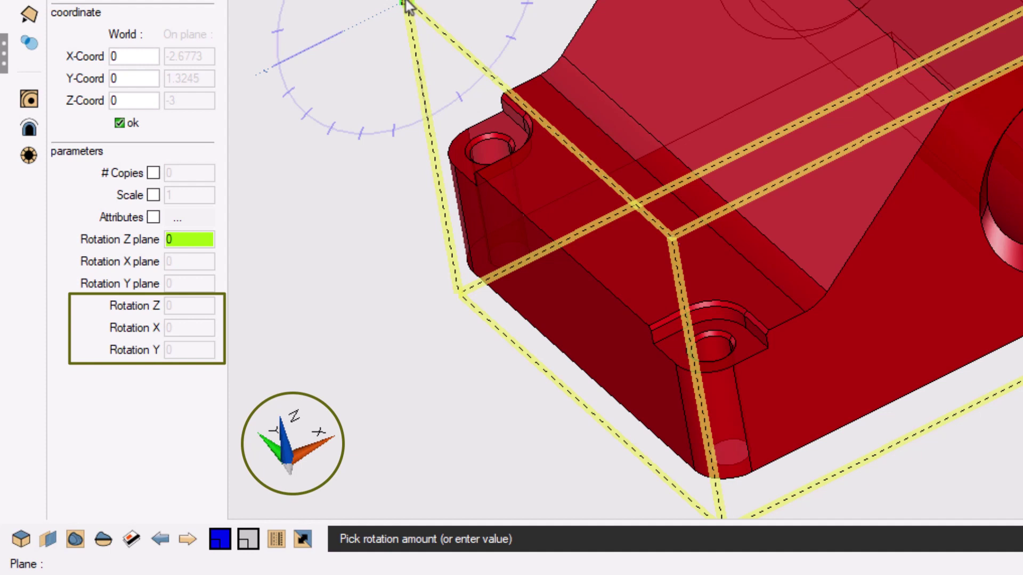
Rotate the whole part 90° about the world Z axis and finish the command
click(196, 306)
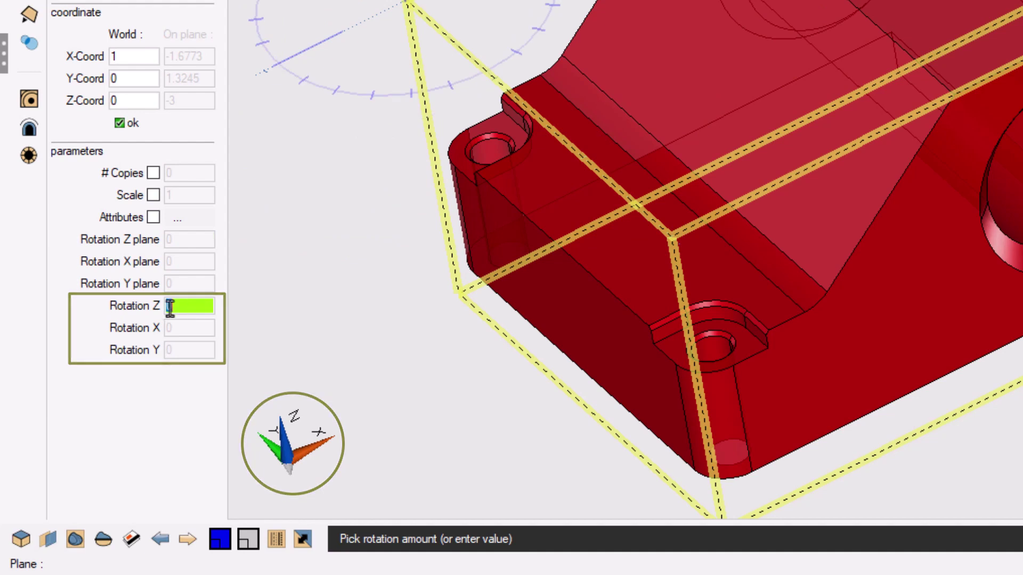
text(90)
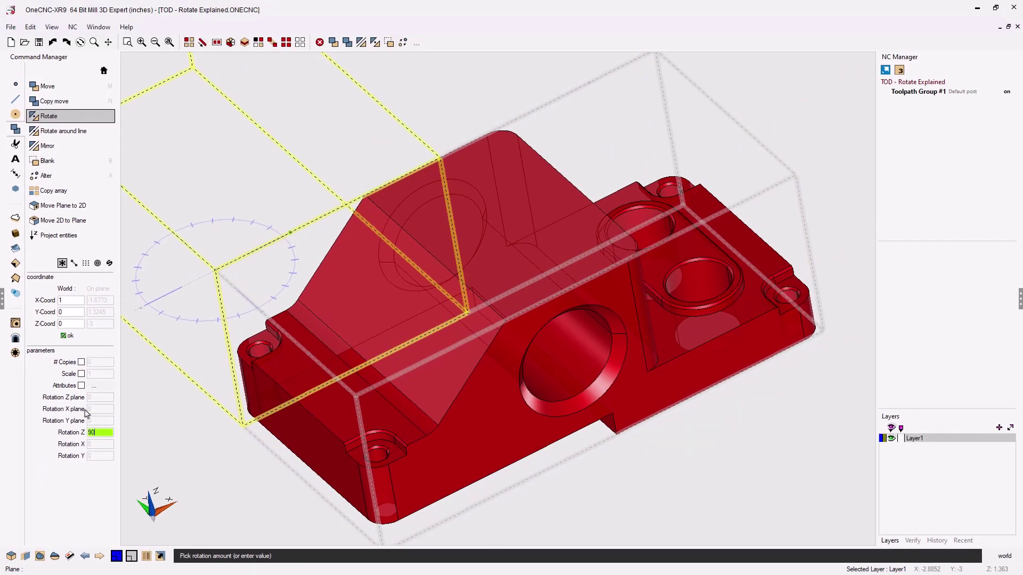
click(64, 336)
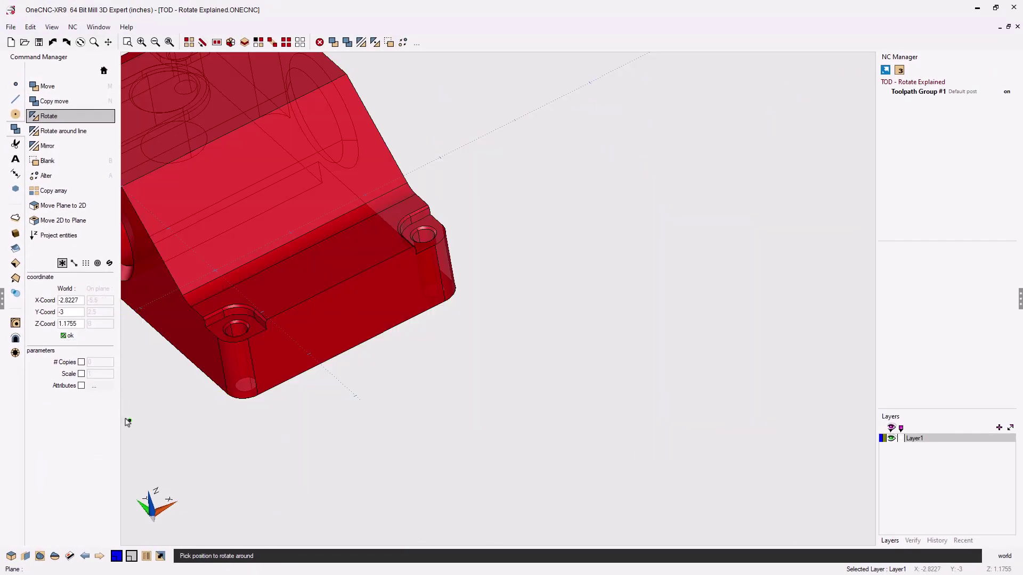
key(Escape)
key(Escape)
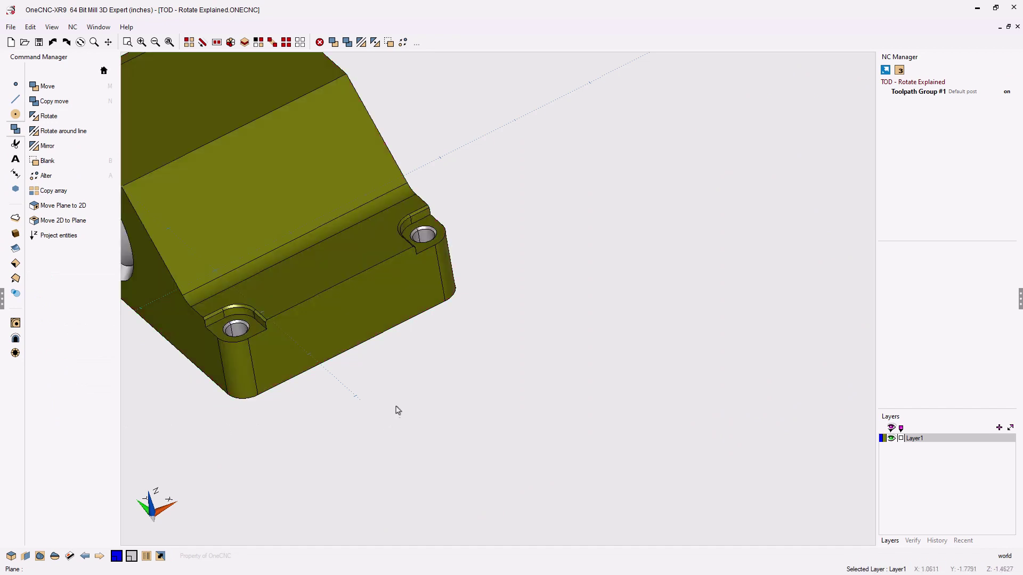
Inspect the rotated part from the Back View, recentred in the viewport
middle_drag(397, 410, 611, 498)
right_click(741, 346)
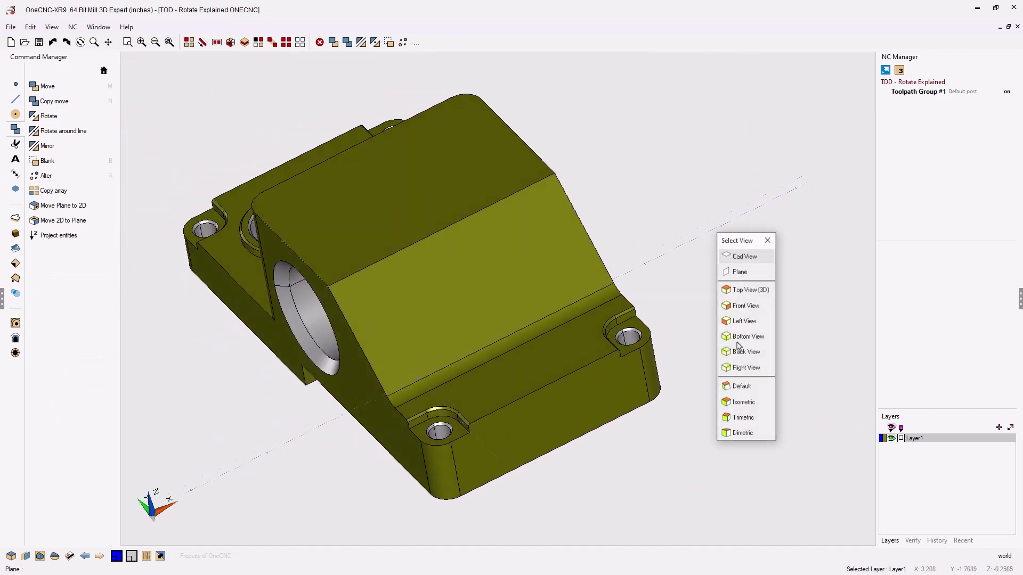
click(738, 346)
middle_drag(632, 381, 585, 337)
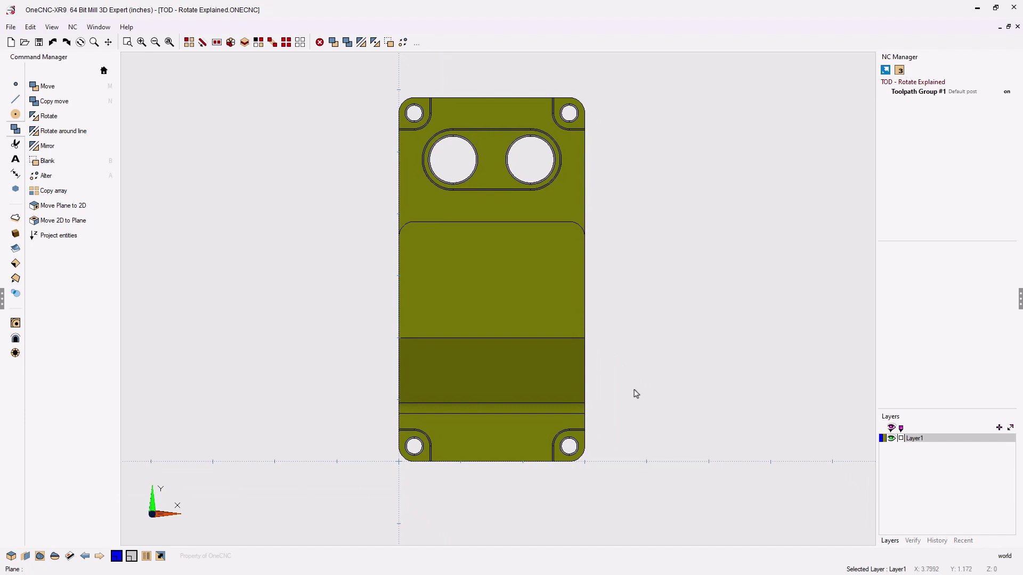
Undo the 90° rotation, restoring the part's original orientation and 3D view
key(ctrl+z)
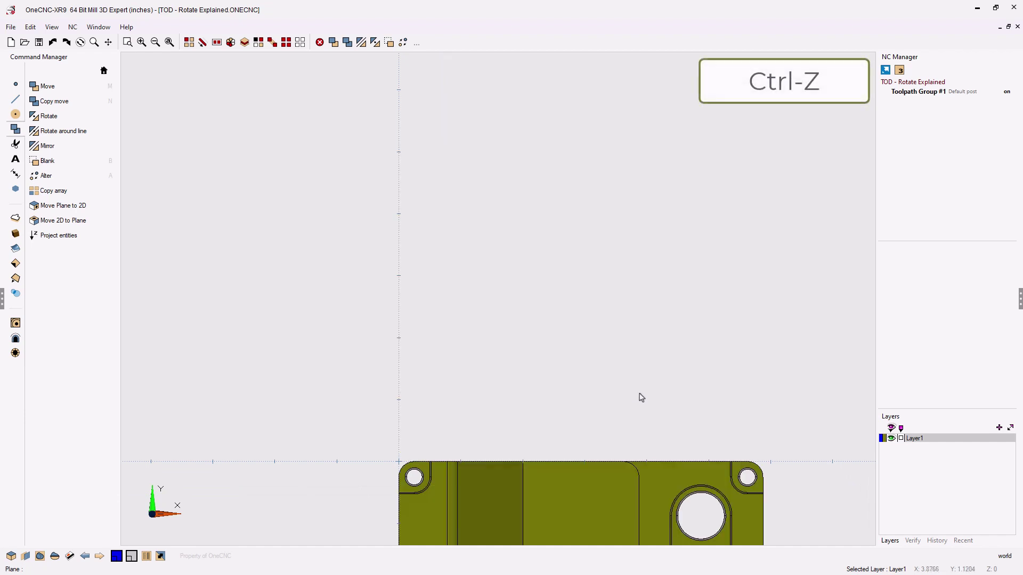
middle_drag(640, 397, 617, 394)
key(ctrl+z)
key(ctrl+z)
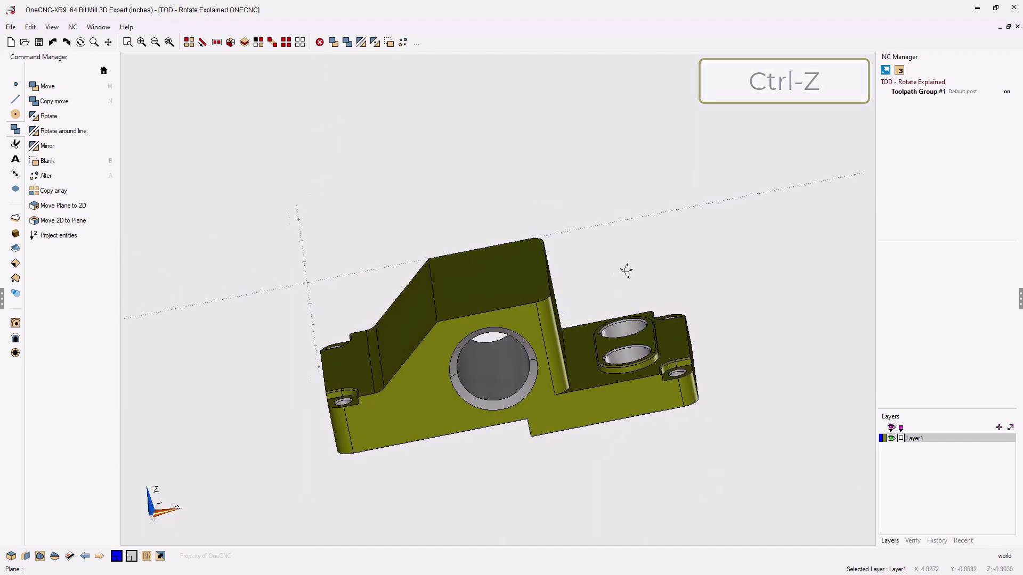
scroll(600, 289, up, 2)
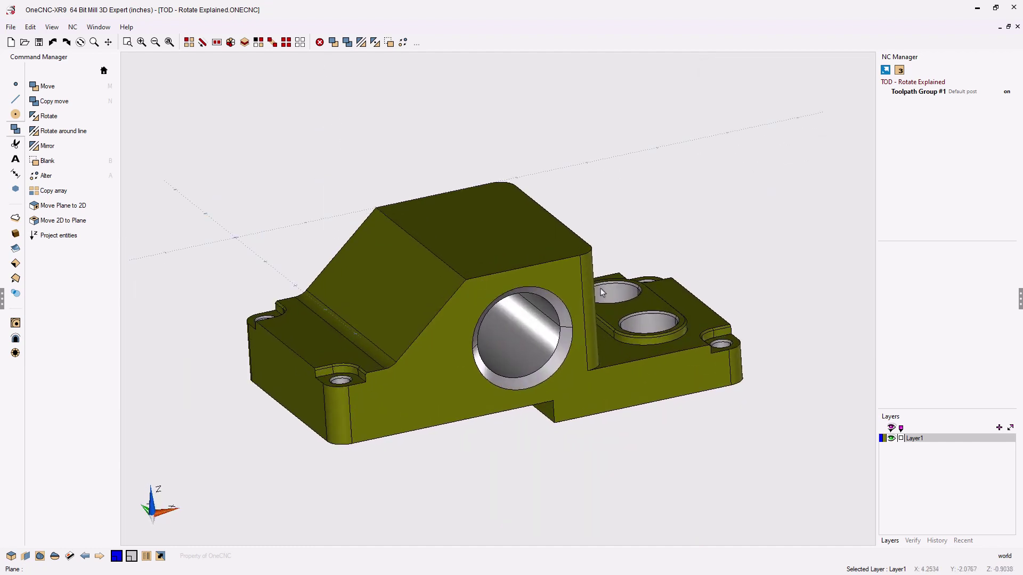
Set the construction plane from the part's front face, giving XZ Plane B180 A90
click(54, 556)
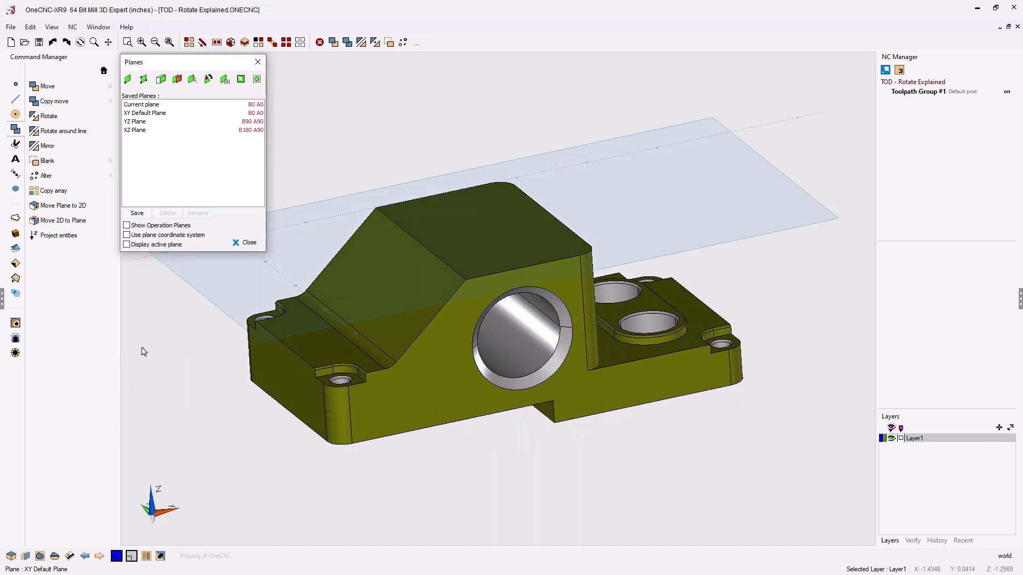
click(161, 79)
click(419, 360)
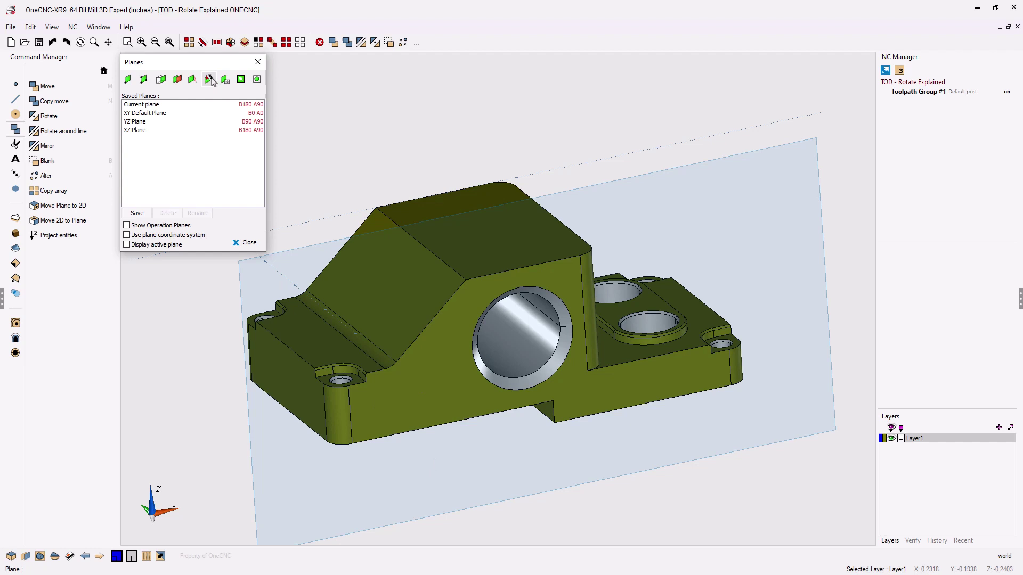
drag(204, 64, 945, 62)
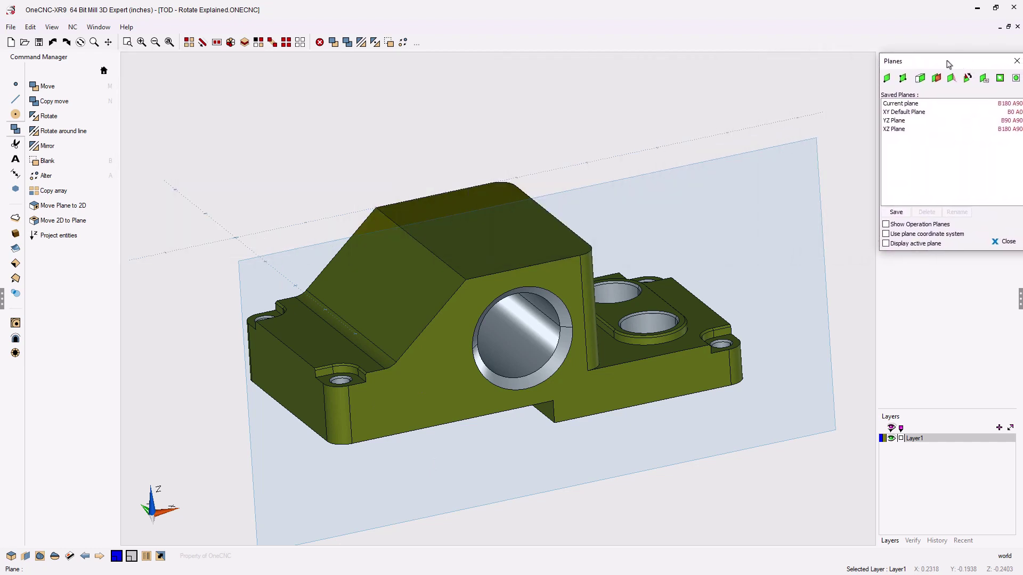
Switch to the Plane view square to the XZ construction plane and zoom out slightly
middle_click(546, 135)
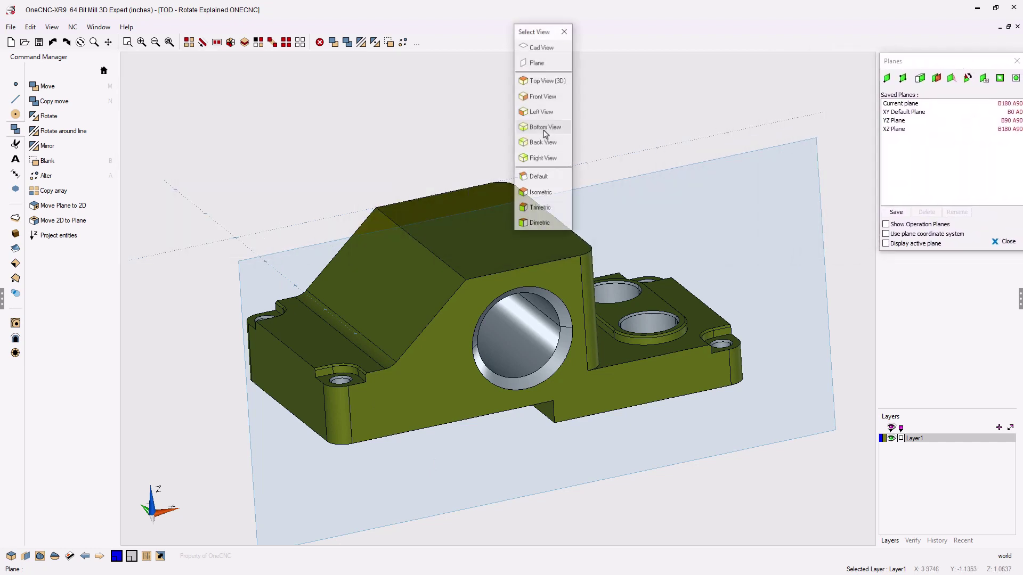
click(537, 62)
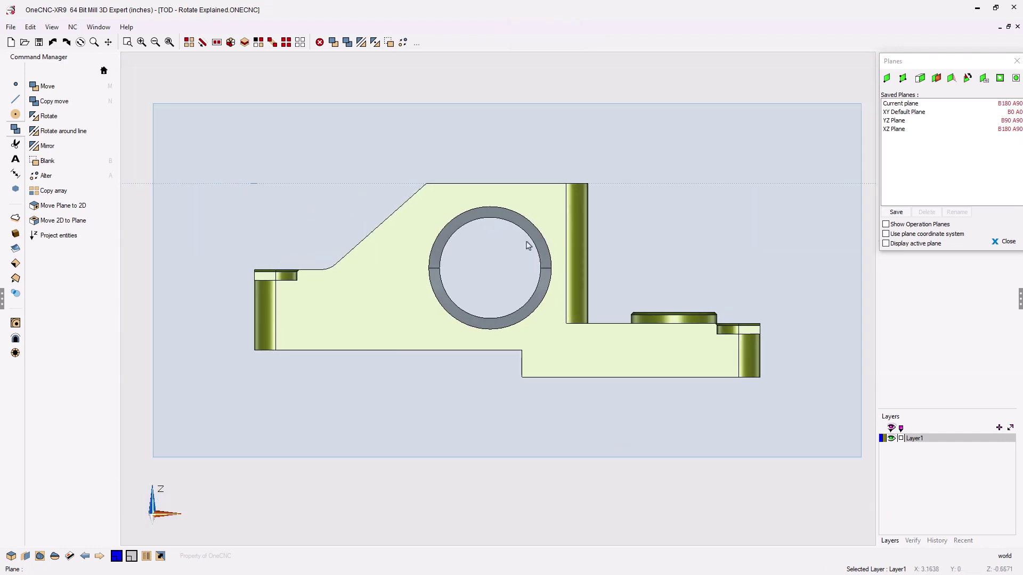
scroll(527, 245, down, 1)
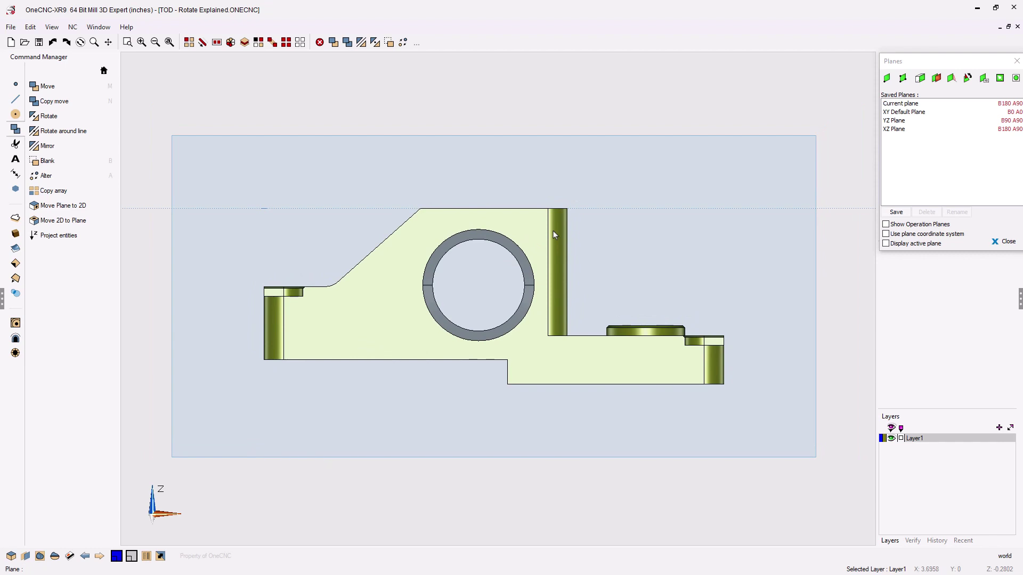
Select the whole bearing block again and start the Rotate command
key(ctrl+a)
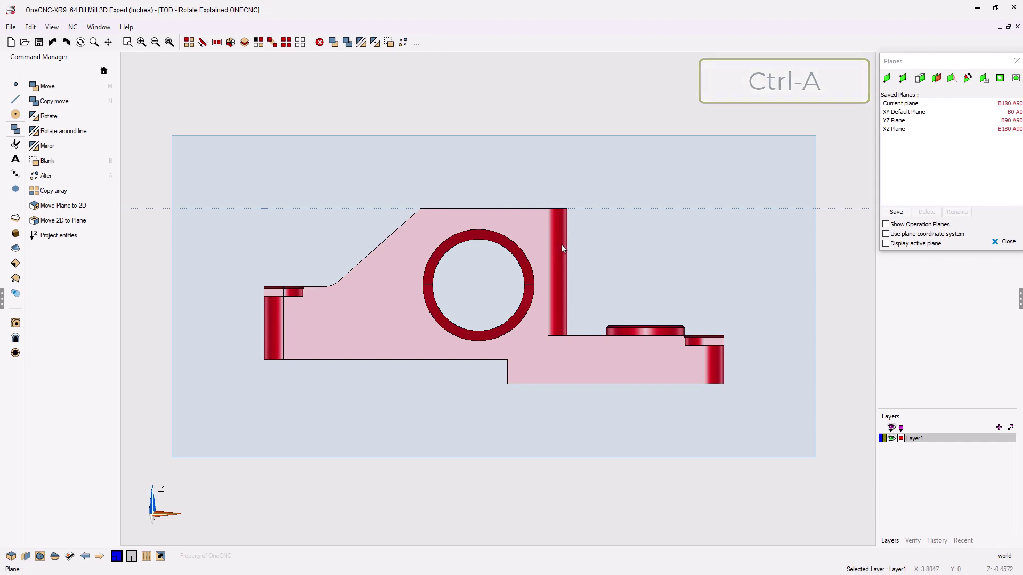
click(49, 117)
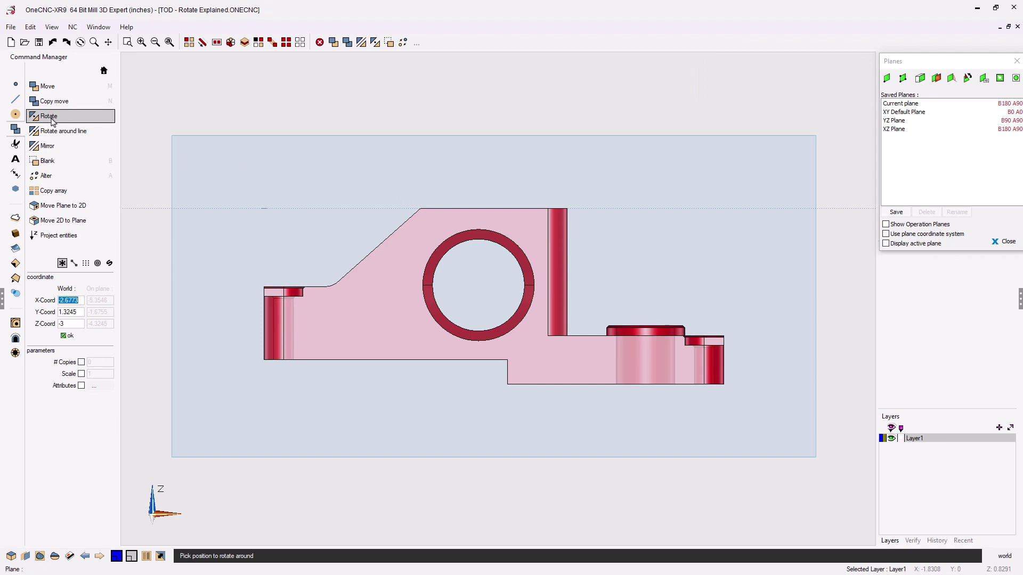
Centre the rotation on the origin and enter 90 for plane Rotation Z
click(264, 209)
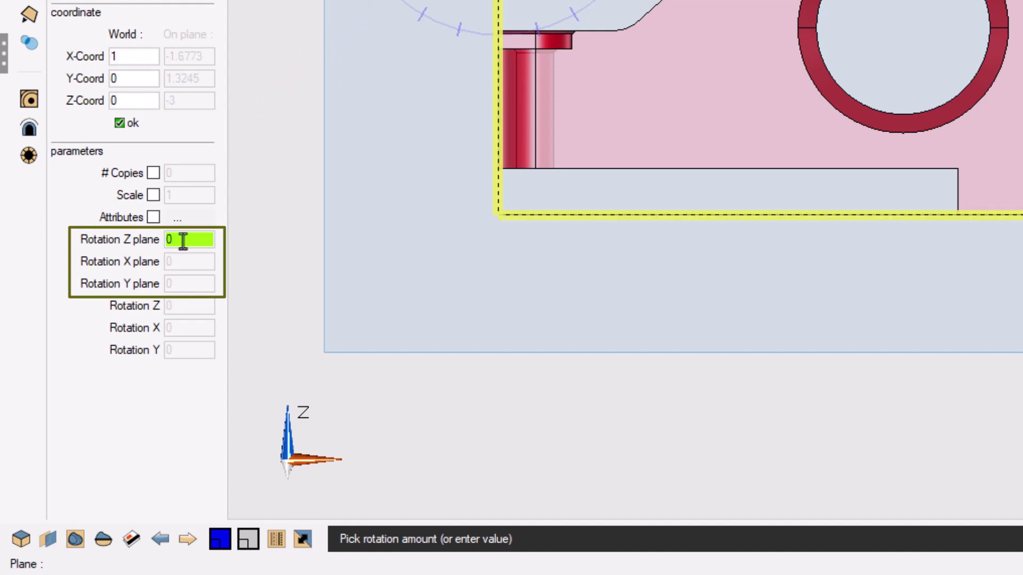
drag(183, 241, 166, 240)
text(90)
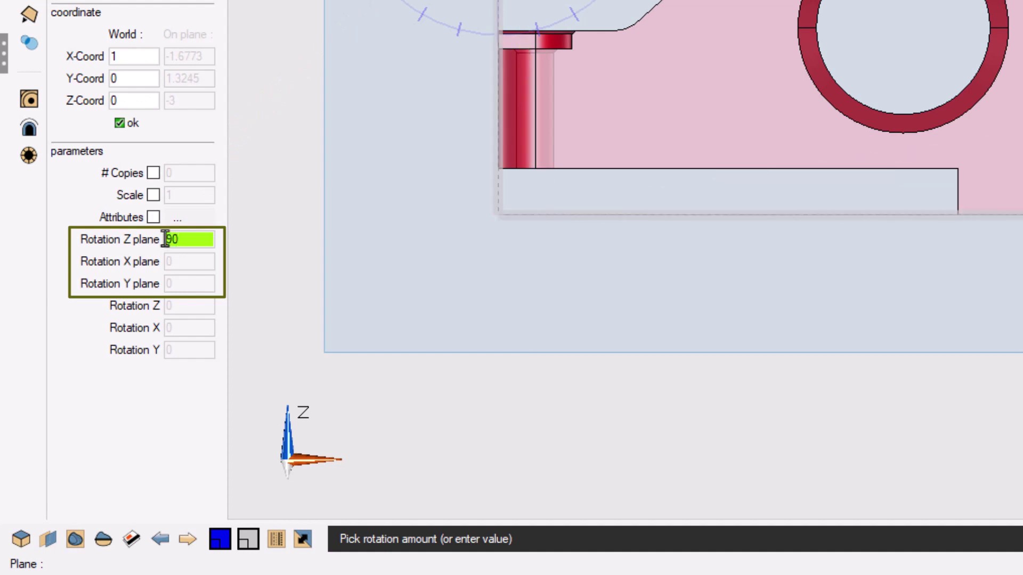
click(129, 123)
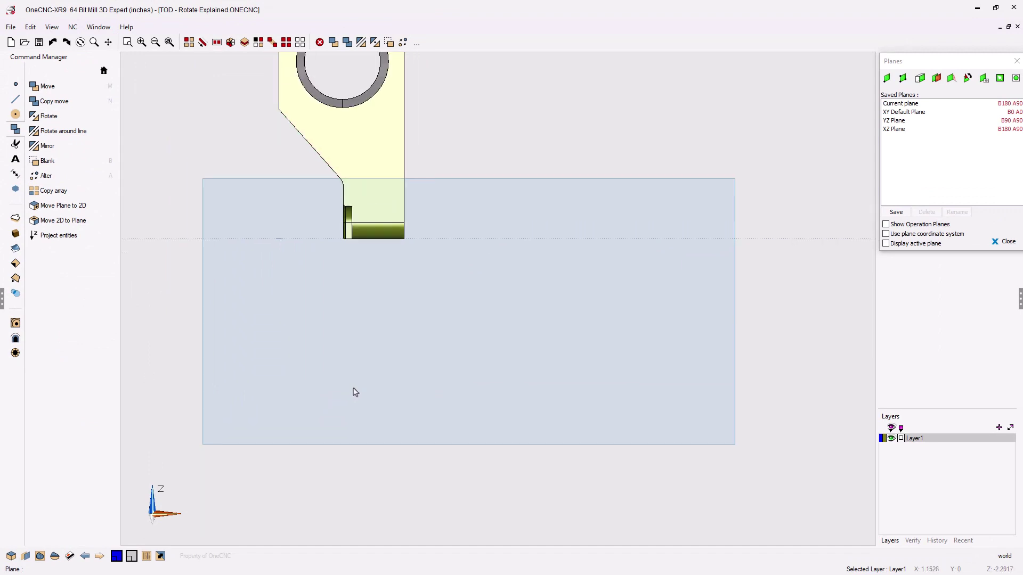
Zoom out and pan to see the whole part turned 90° in the XZ plane
scroll(355, 392, down, 2)
middle_drag(362, 355, 403, 414)
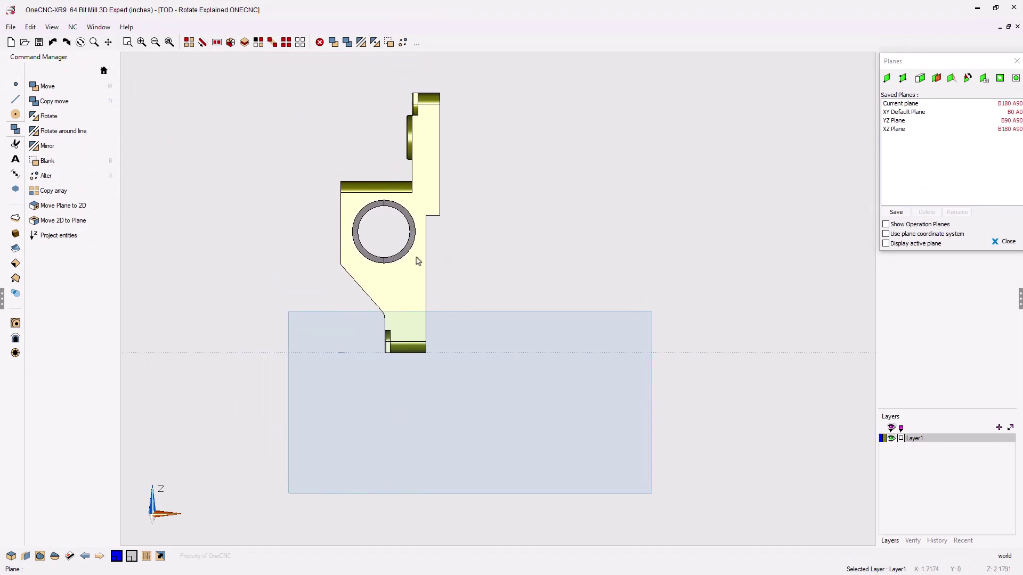